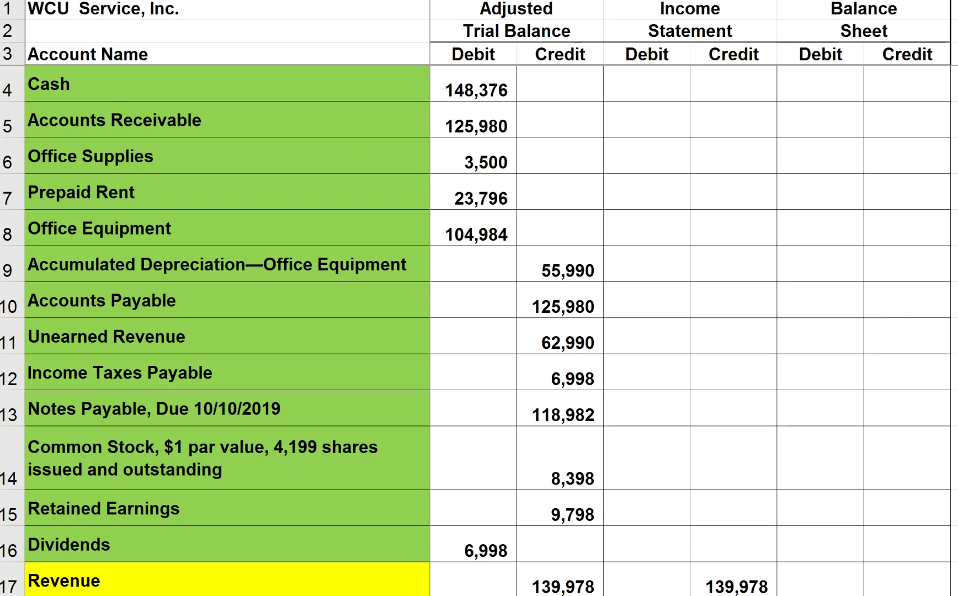
Link the Balance Sheet debit cells for Cash and Accounts Receivable to their Adjusted Trial Balance debits with =H4 and =H5
left_click(817, 89)
type("=")
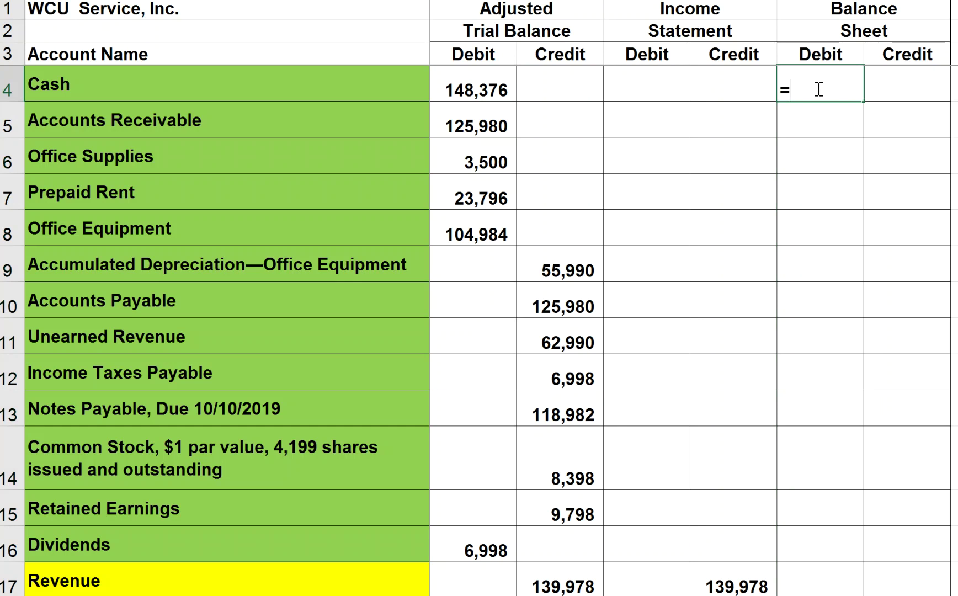
left_click(465, 94)
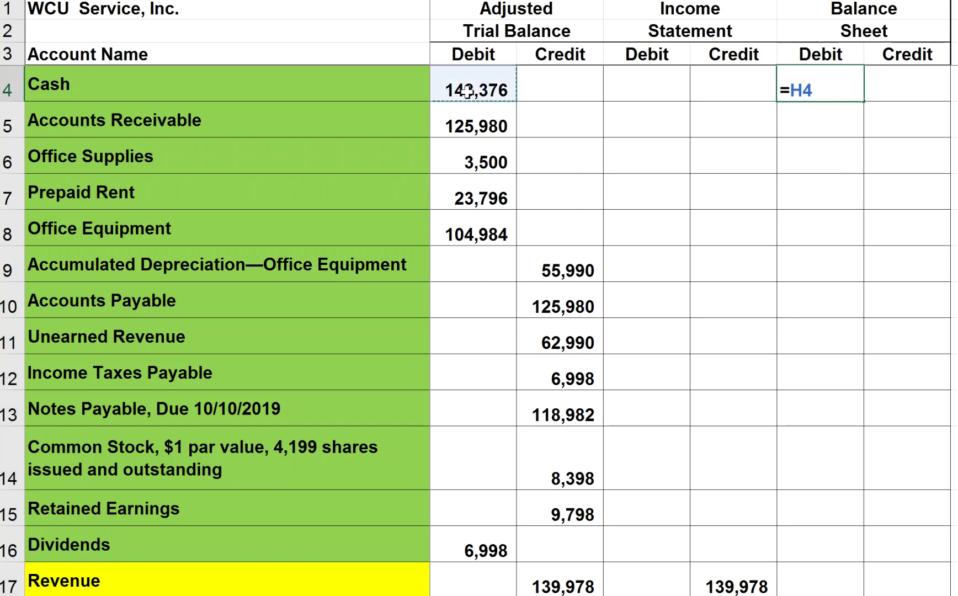
key("Return")
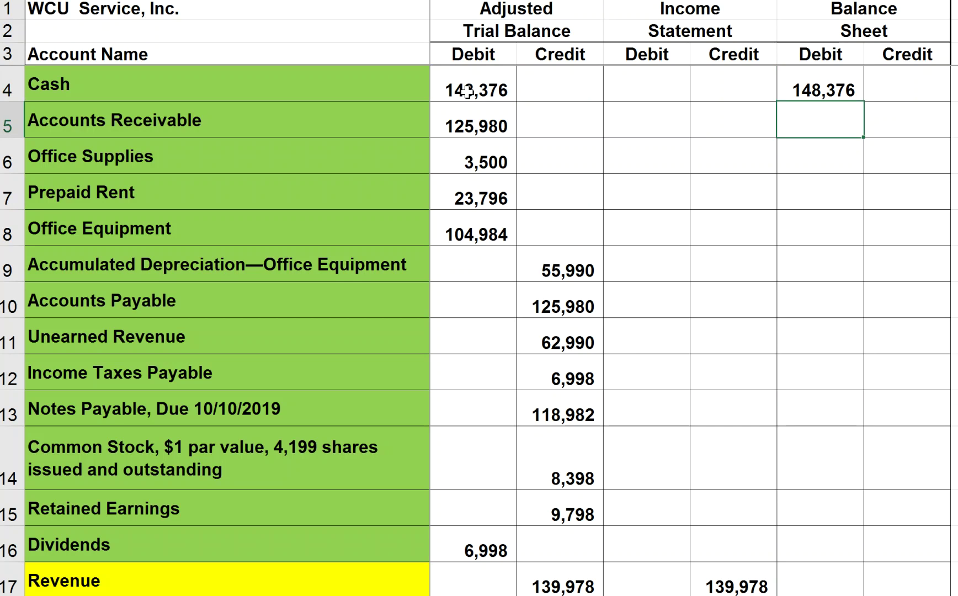
type("=")
left_click(469, 126)
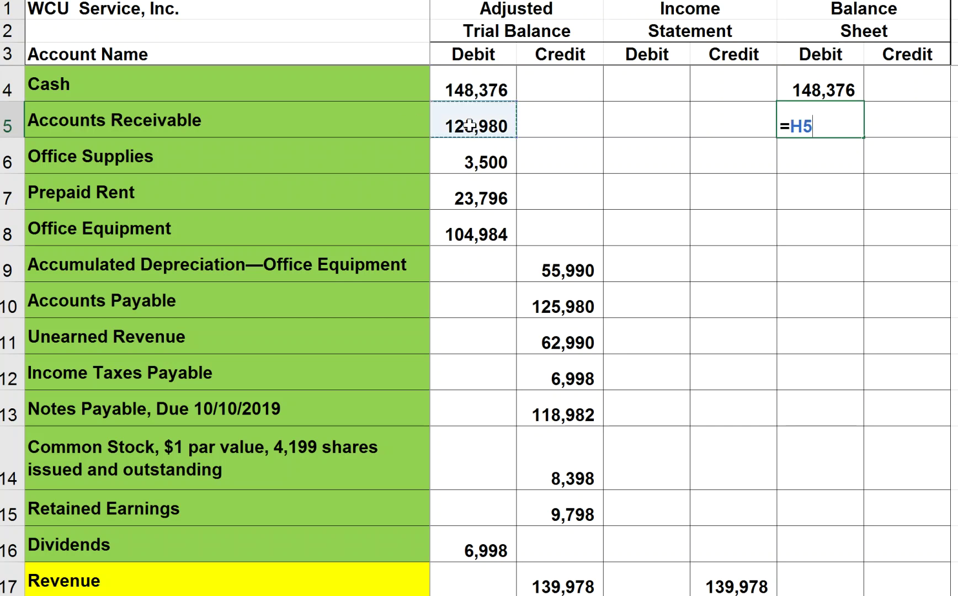
key("Return")
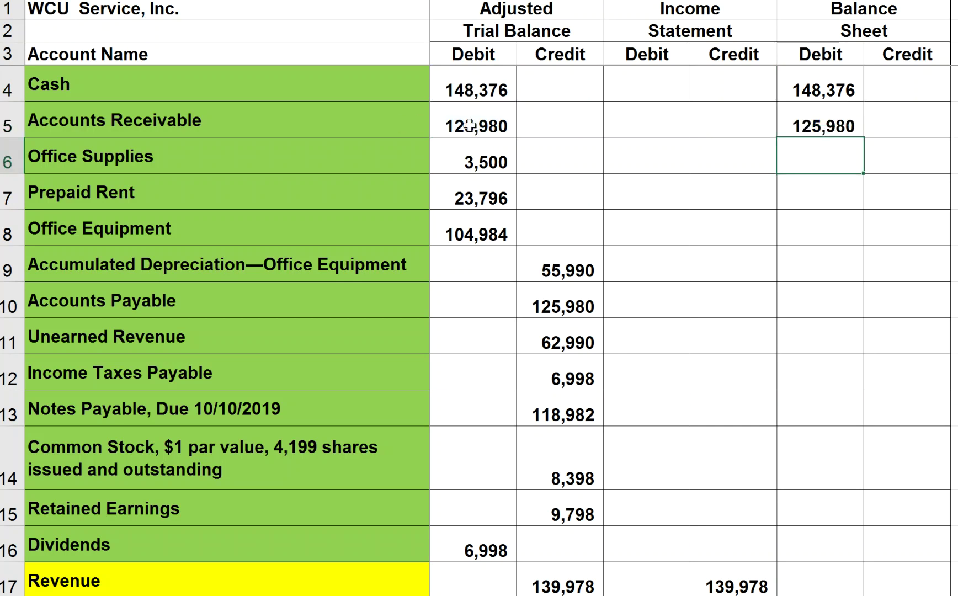
Carry the Office Supplies and Prepaid Rent trial balance debits into the Balance Sheet debit column using cell references
type("=")
left_click(486, 162)
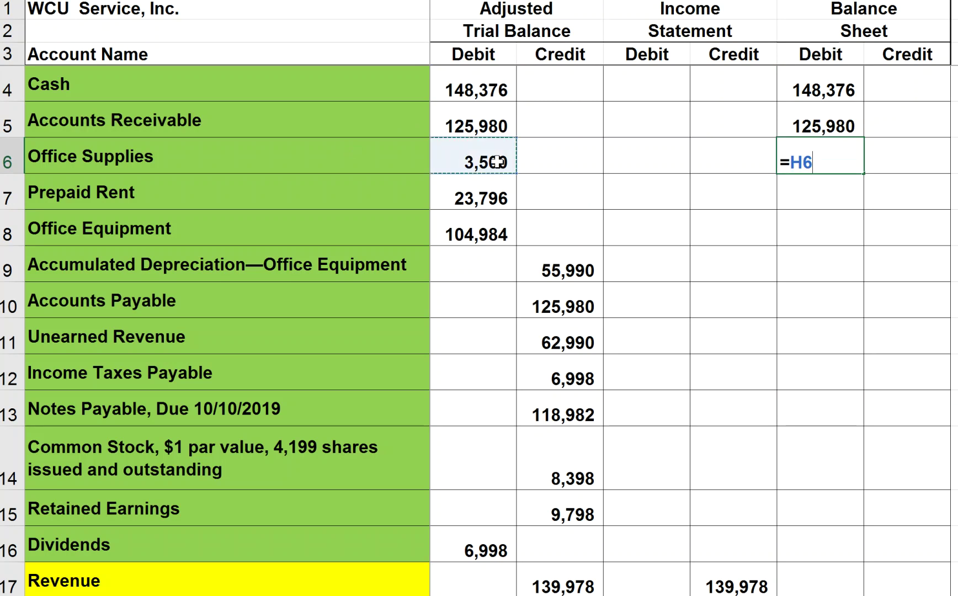
key("Return")
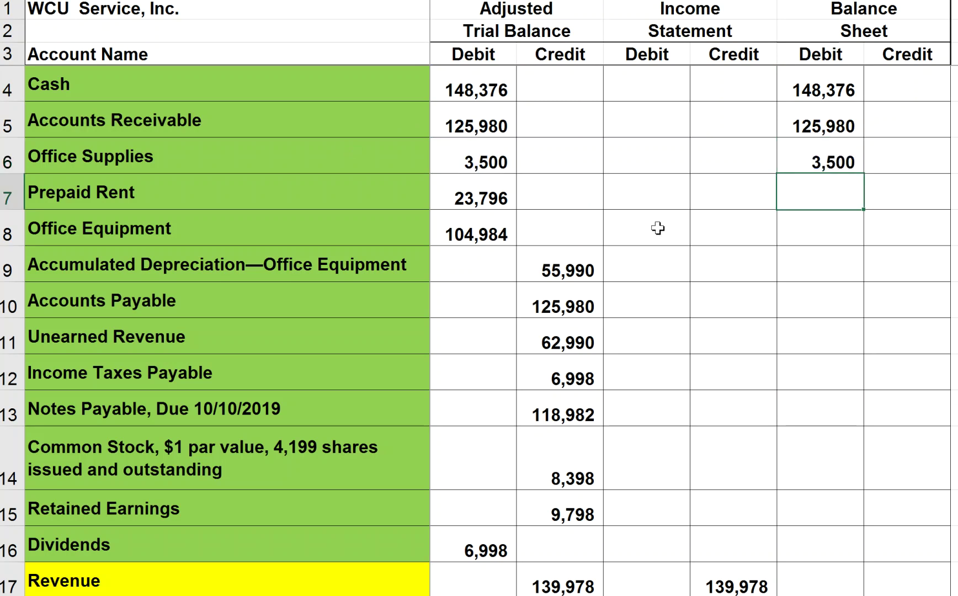
type("=")
left_click(479, 195)
key("Return")
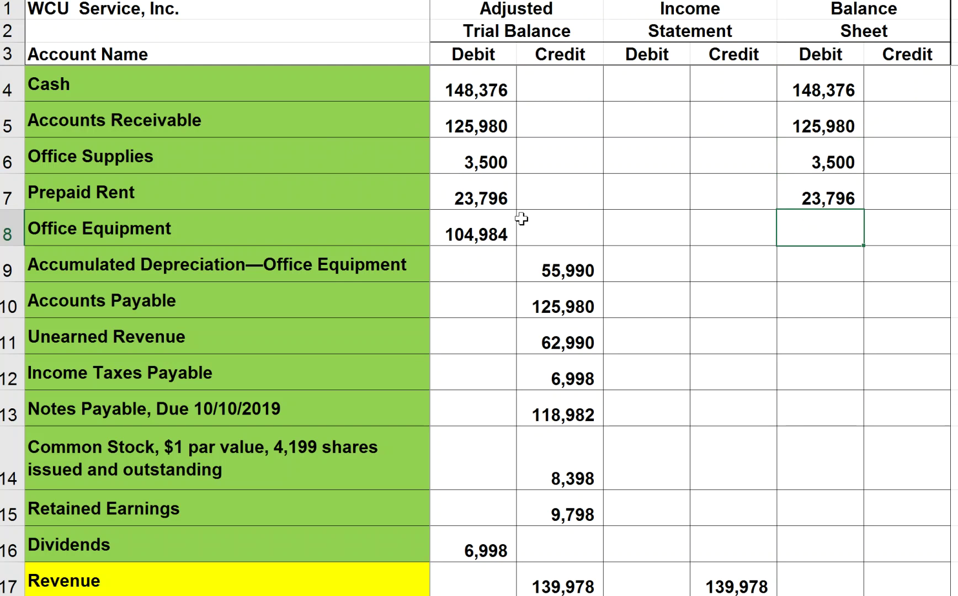
Reference the Office Equipment trial balance debit in its Balance Sheet debit cell
type("=")
left_click(454, 233)
key("Return")
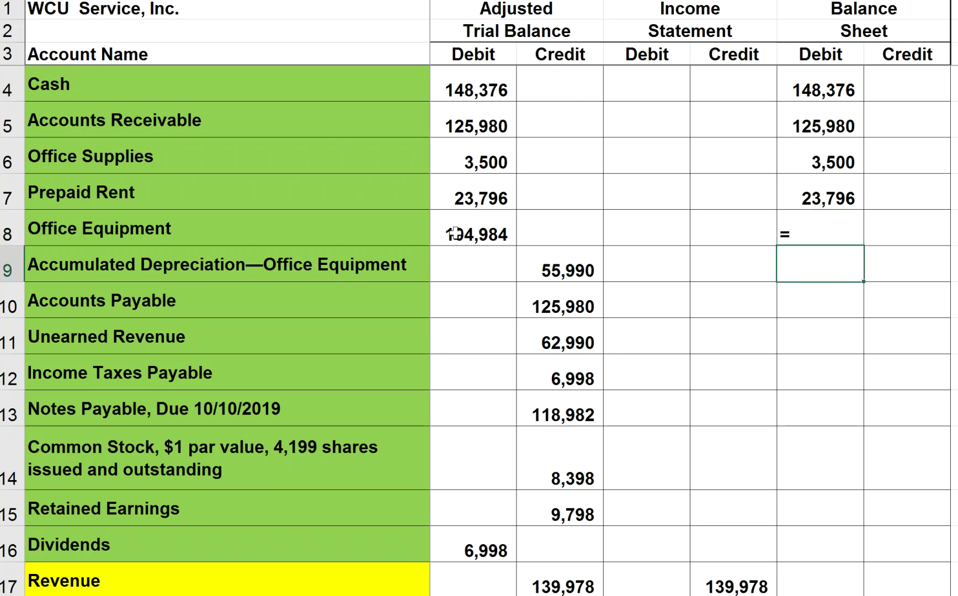
left_click(802, 230)
double_click(803, 230)
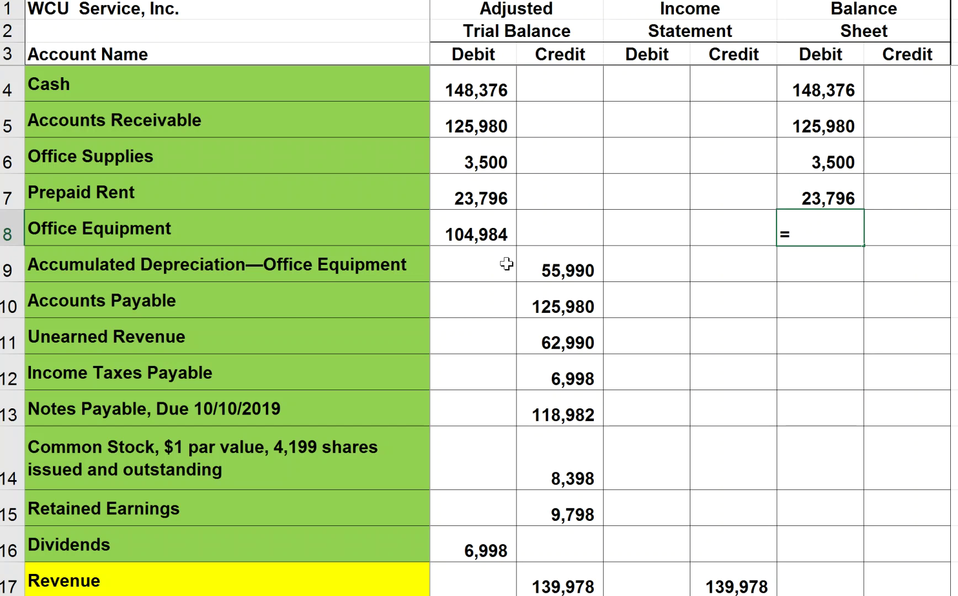
left_click(474, 235)
key("Return")
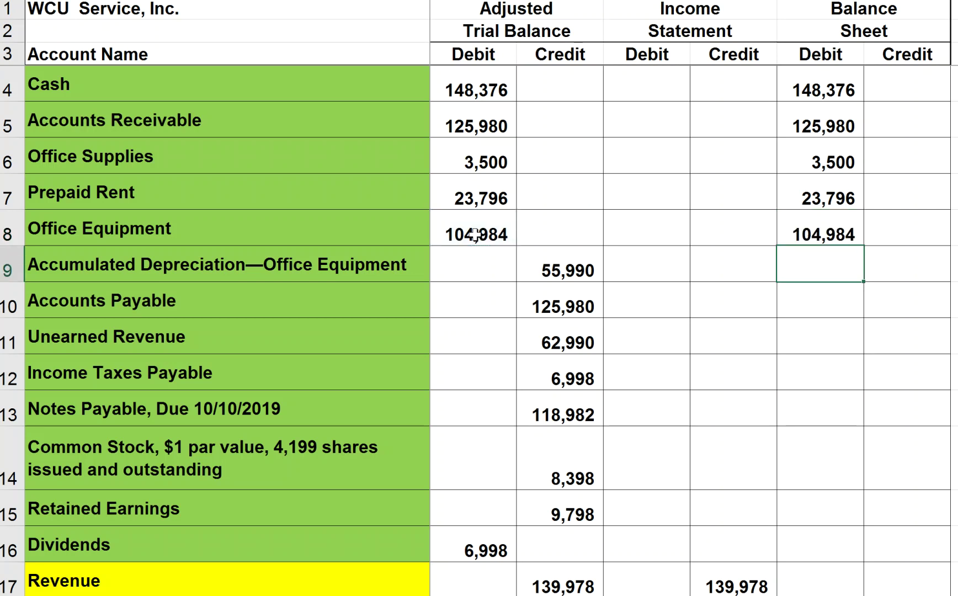
Link the Balance Sheet credit cells for Accumulated Depreciation—Office Equipment and Accounts Payable to their Adjusted Trial Balance credits
left_click(932, 269)
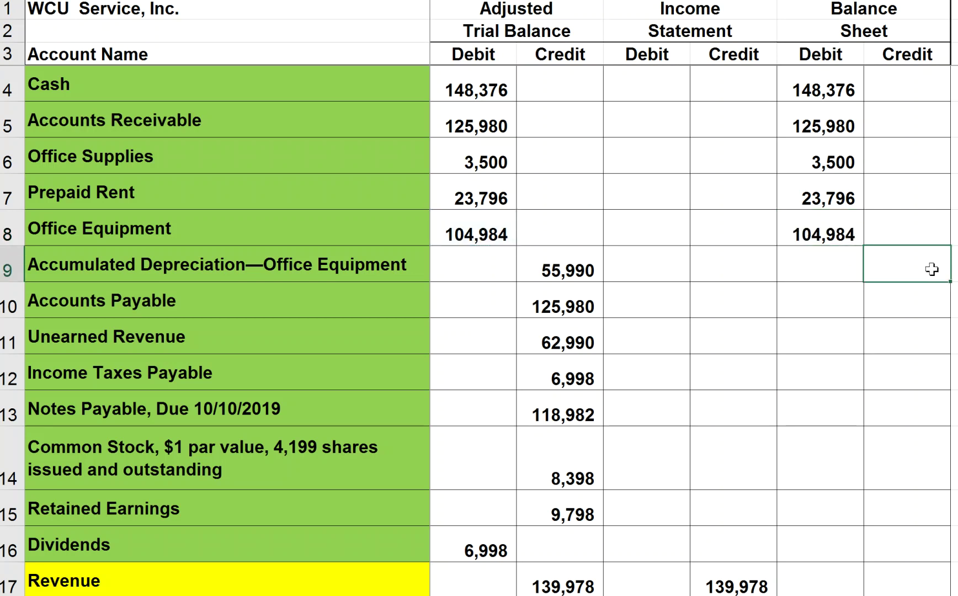
double_click(932, 269)
type("=")
left_click(556, 267)
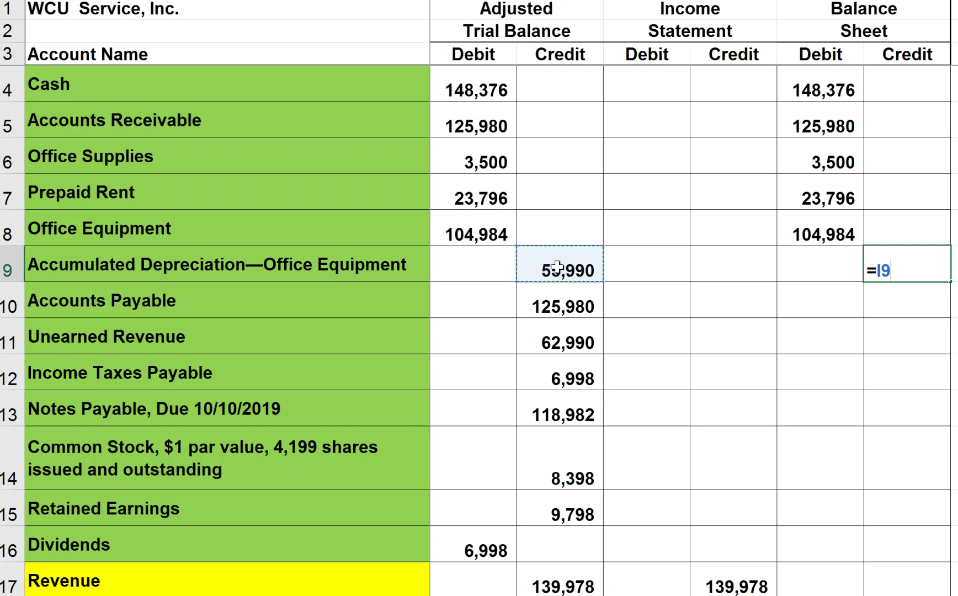
key("Return")
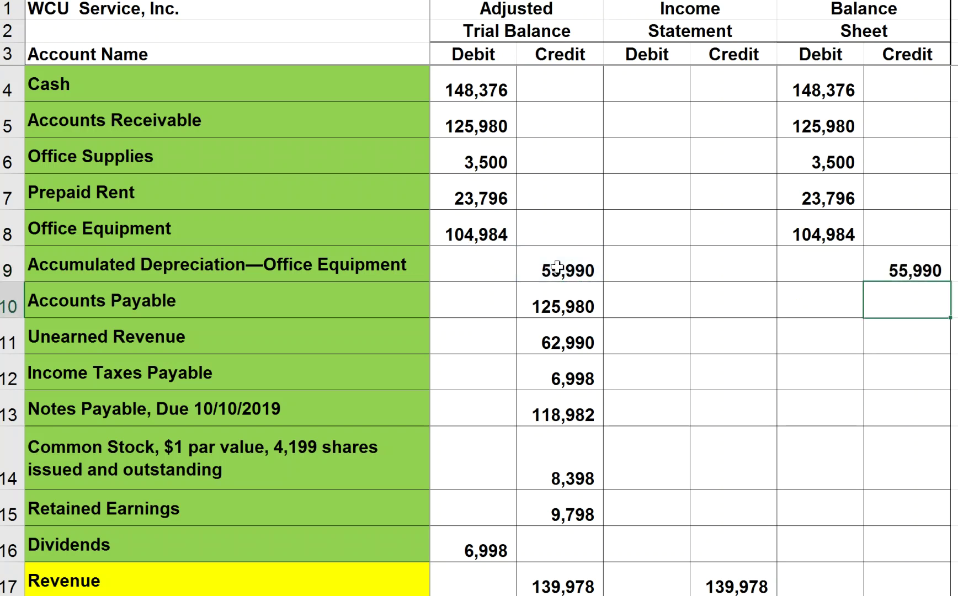
type("=")
left_click(556, 308)
key("Return")
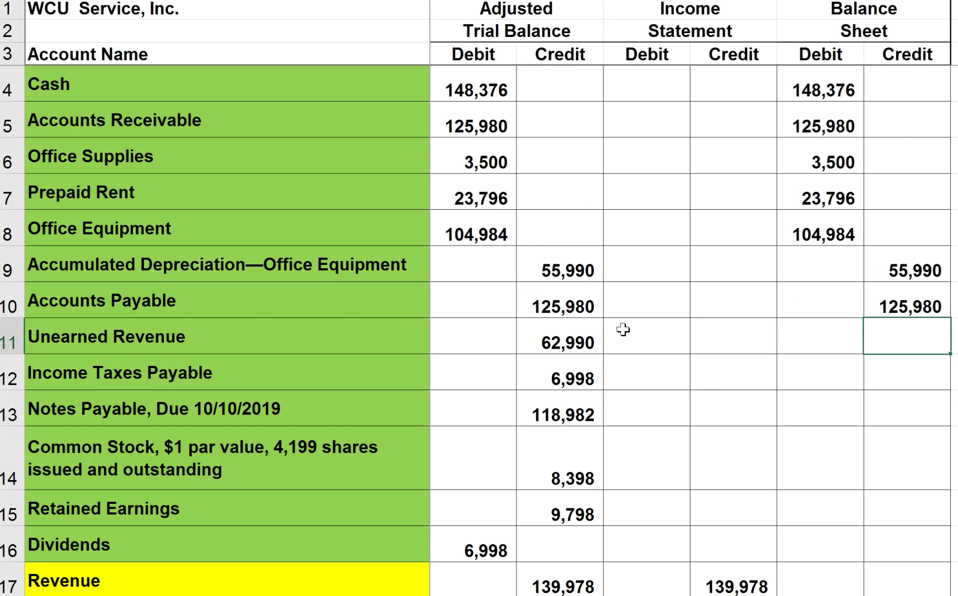
Carry the Unearned Revenue and Income Taxes Payable trial balance credits into the Balance Sheet credit column using cell references
type("=")
left_click(557, 339)
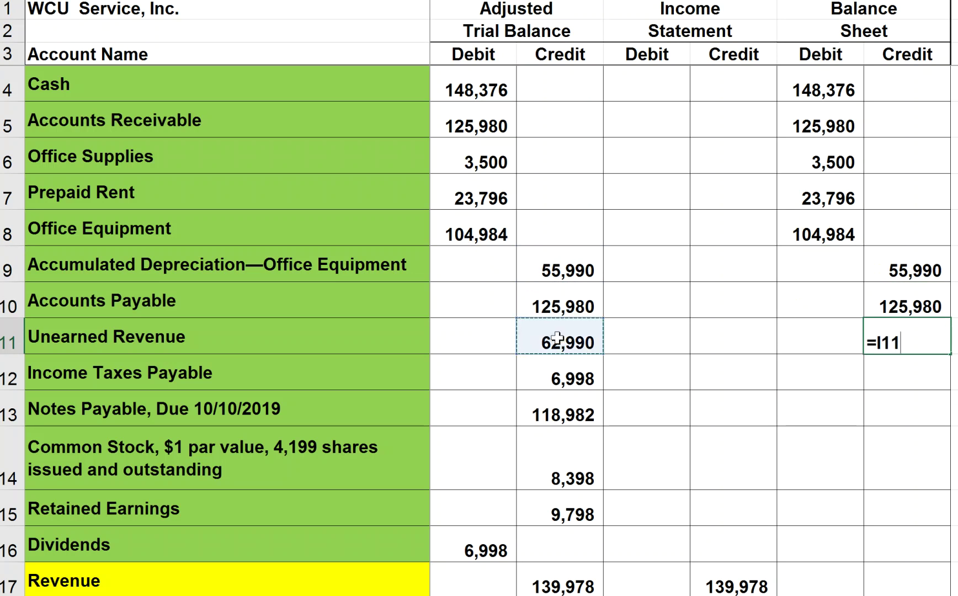
key("Return")
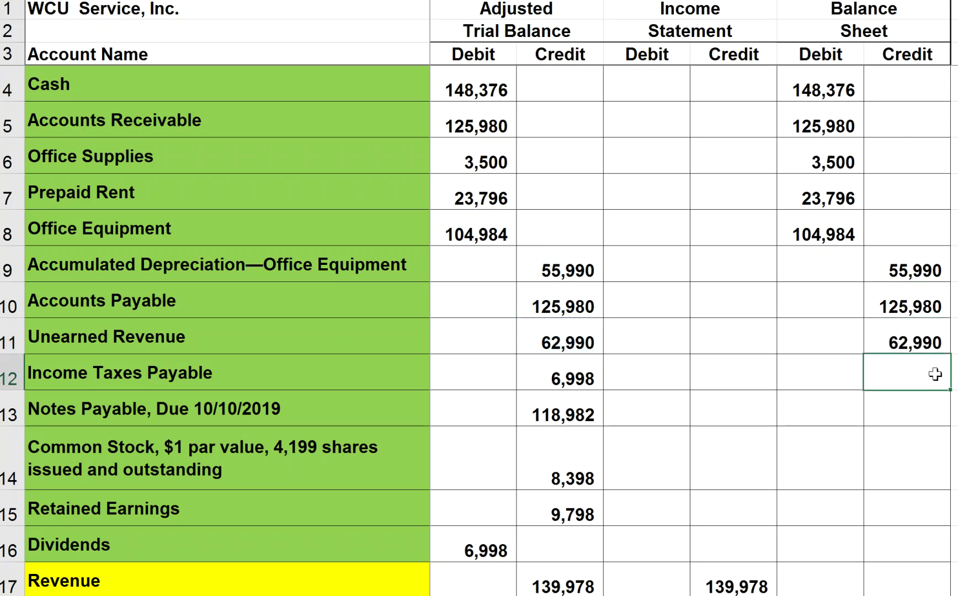
type("=")
left_click(568, 379)
key("Return")
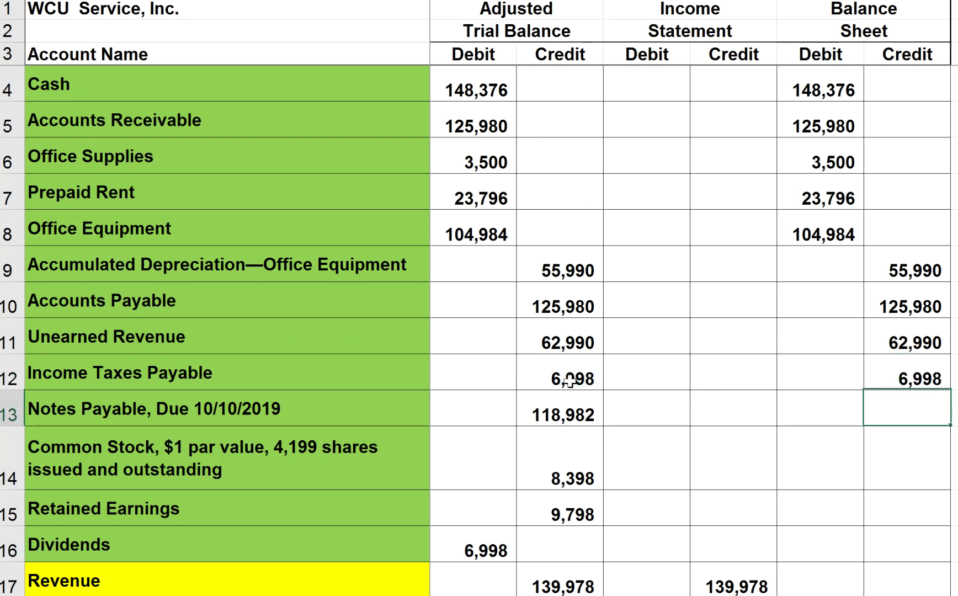
Reference the Notes Payable and Common Stock trial balance credits in their Balance Sheet credit cells
type("=")
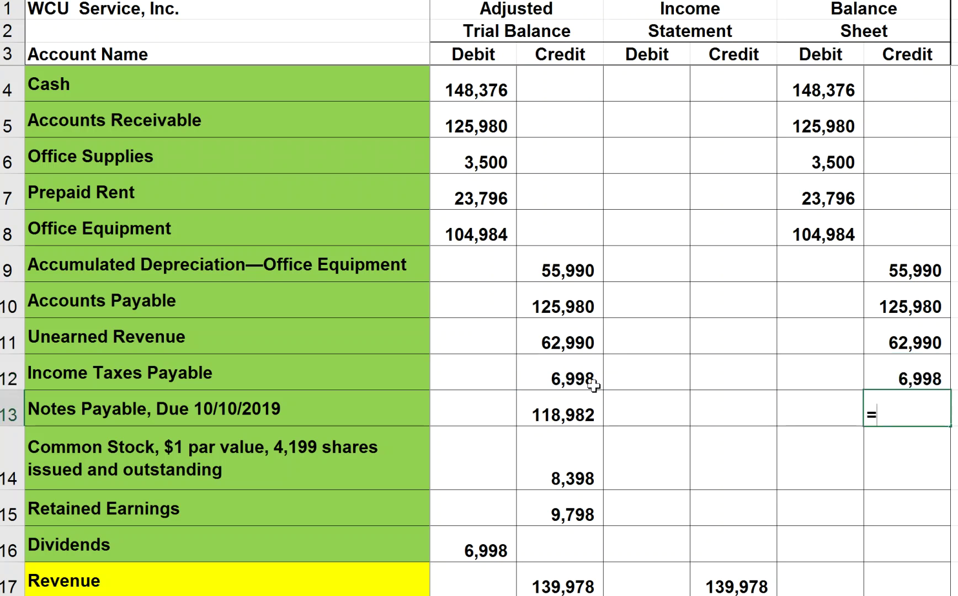
left_click(558, 413)
key("Return")
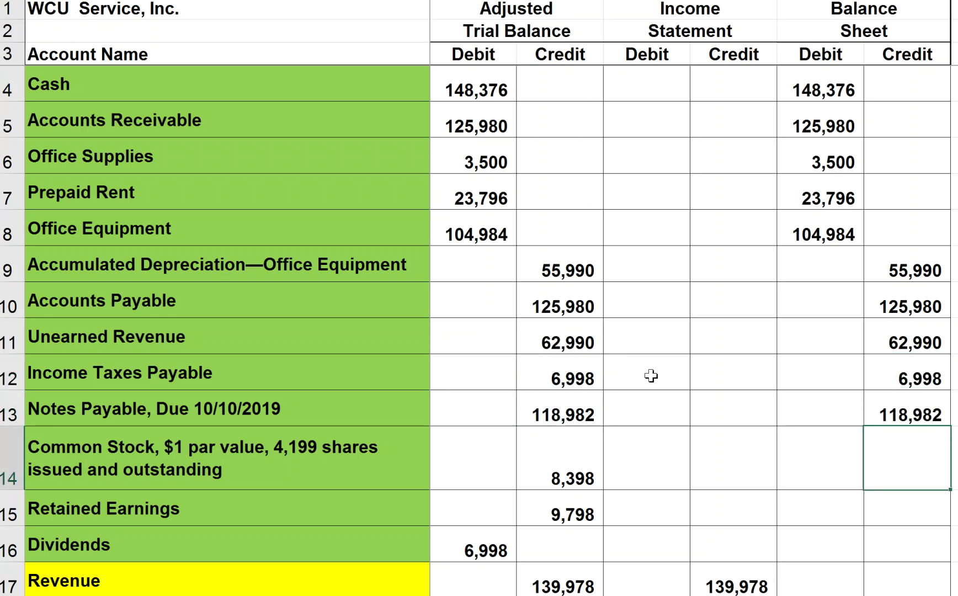
scroll(652, 375, "down", 2)
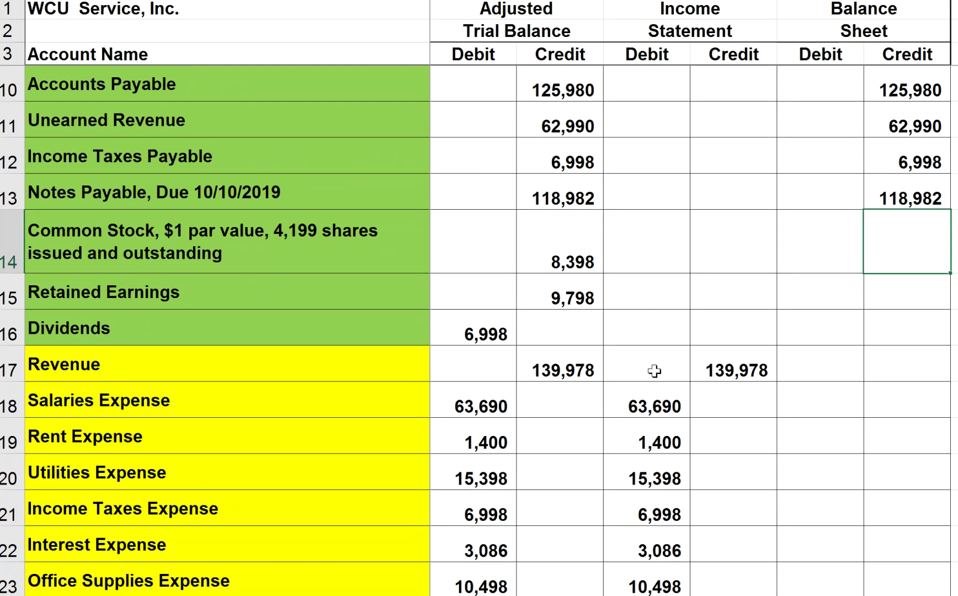
type("=")
left_click(577, 261)
key("Return")
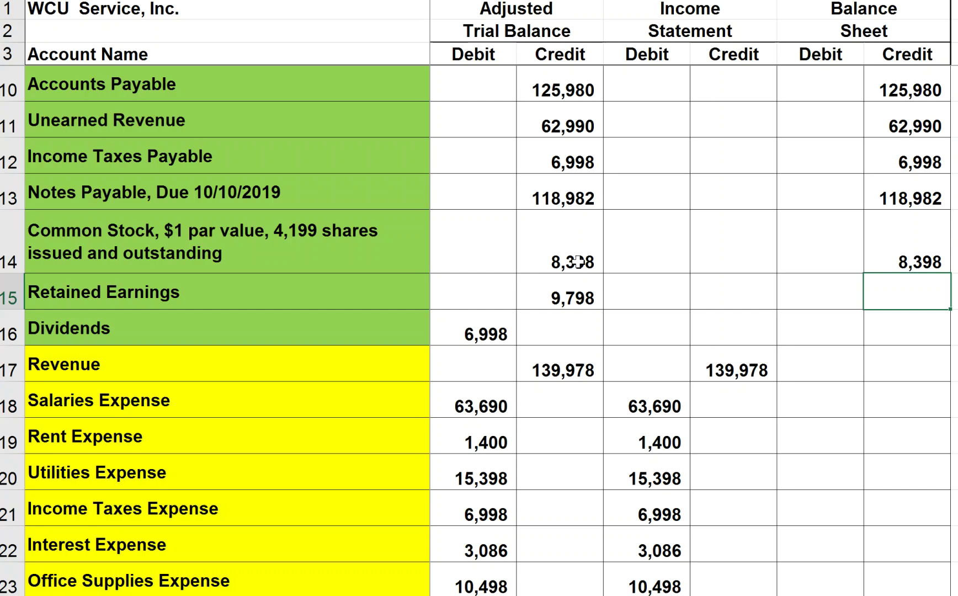
Link Retained Earnings into the Balance Sheet credit column with =I15 and Dividends into the debit column with =H16
type("=")
left_click(570, 298)
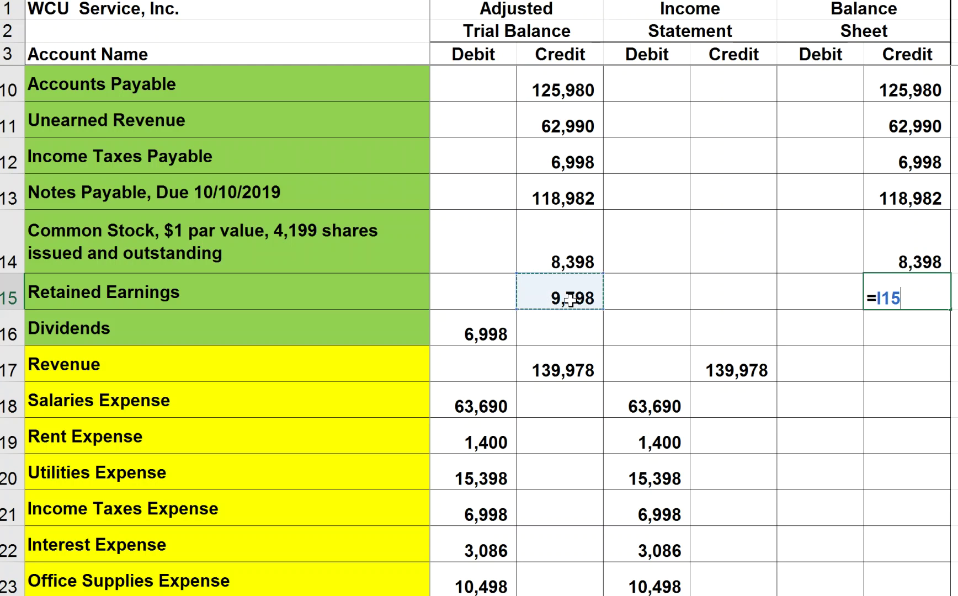
key("Return")
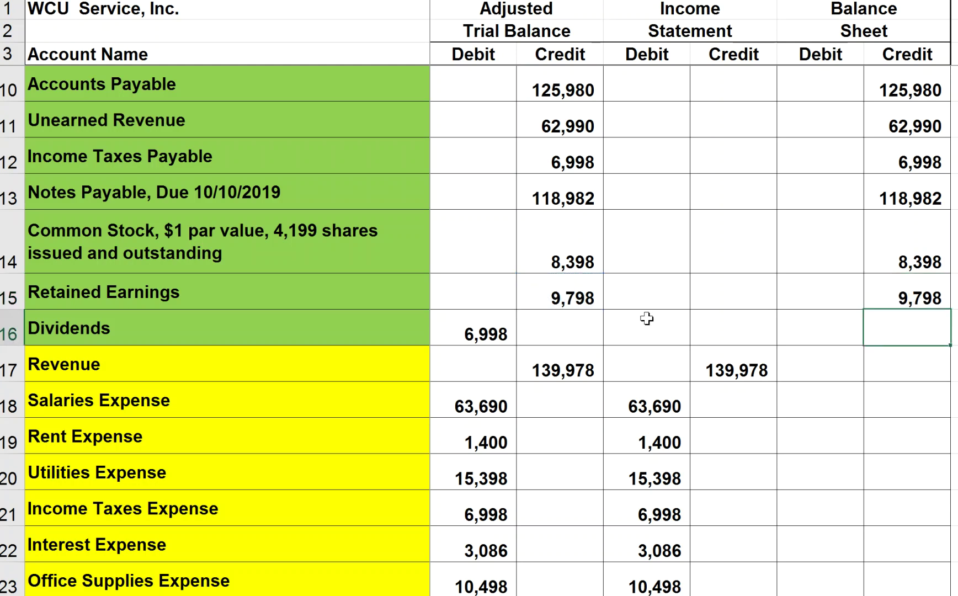
left_click(813, 326)
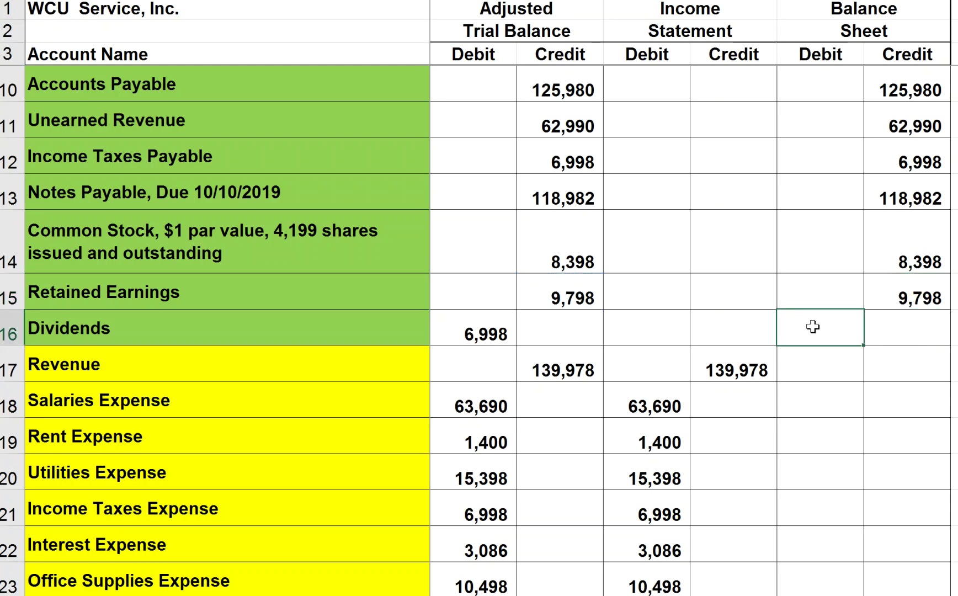
type("=")
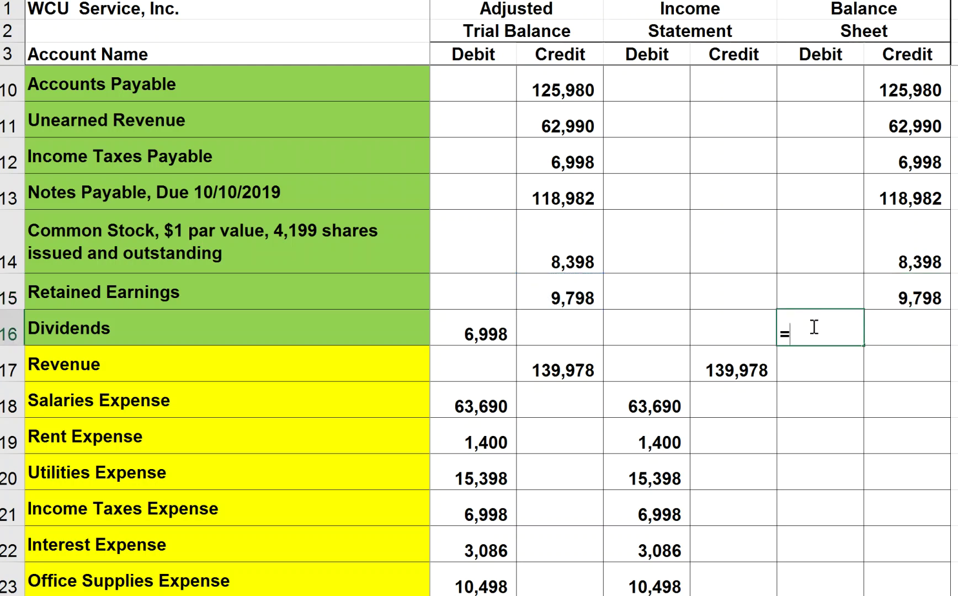
left_click(490, 330)
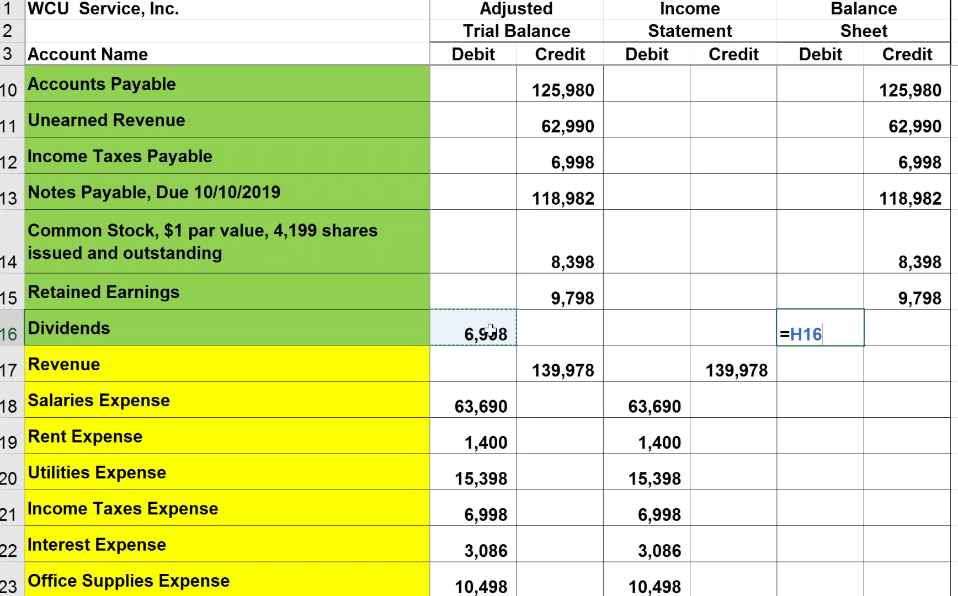
key("Return")
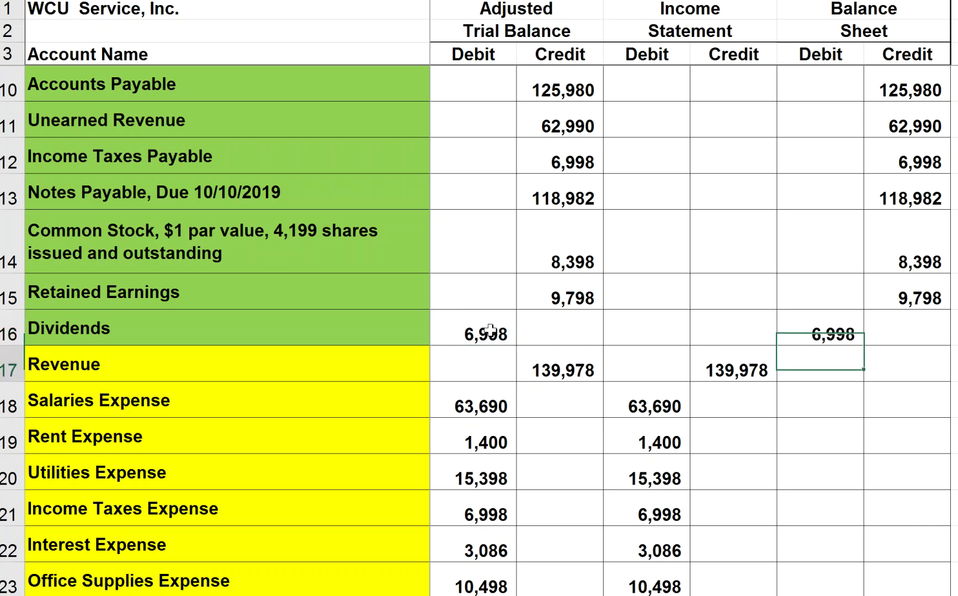
Link the Balance Sheet credit cells for Salaries Payable and Interest Payable in rows 25 and 26 to their trial balance credits
scroll(671, 395, "down", 1)
scroll(670, 395, "down", 2)
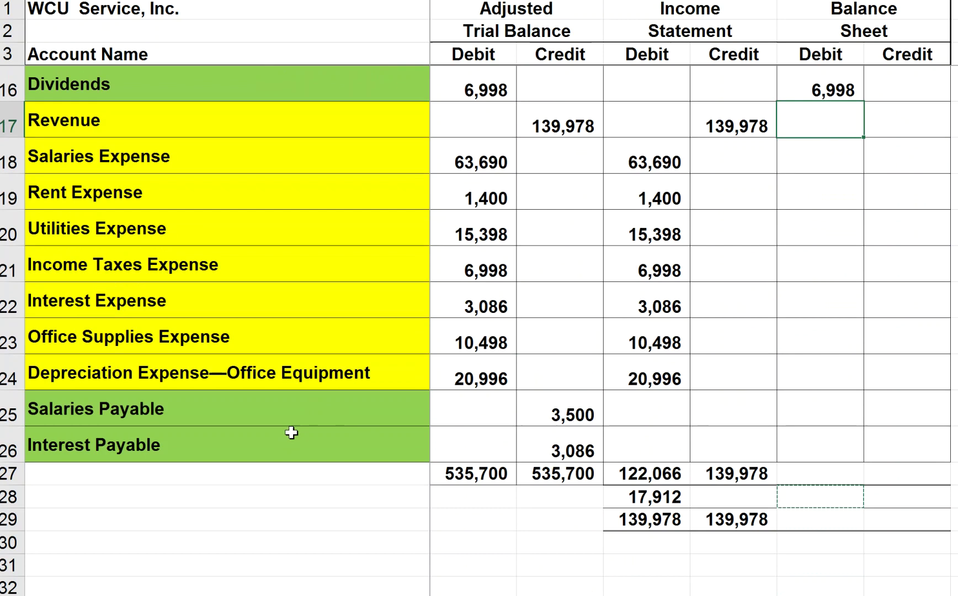
left_click(914, 412)
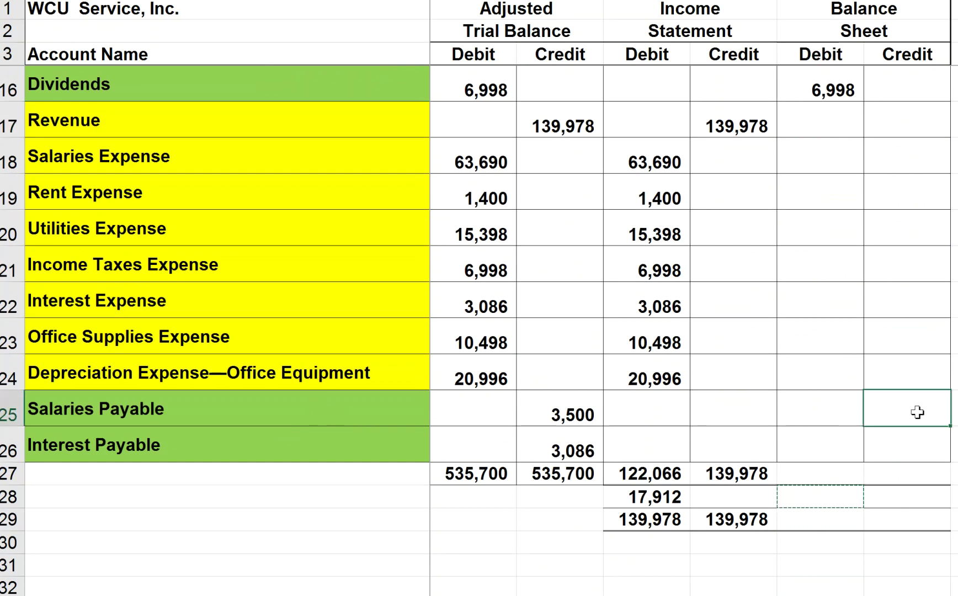
type("=")
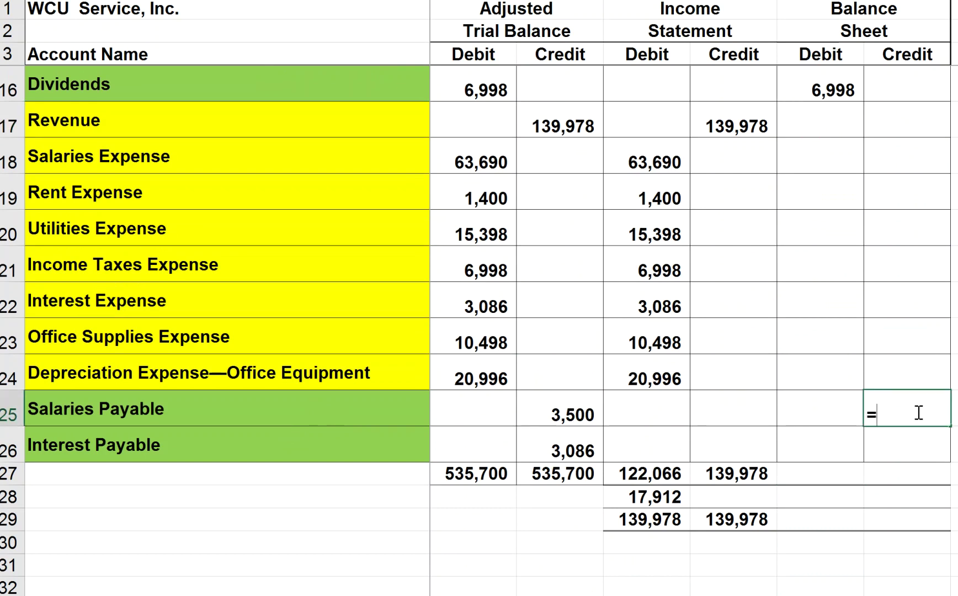
left_click(553, 415)
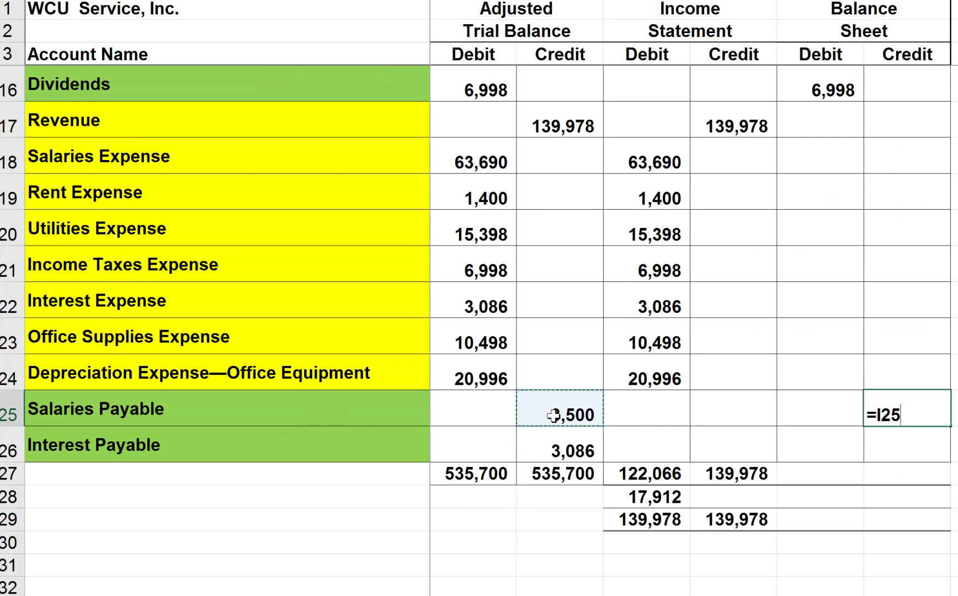
key("Return")
type("=")
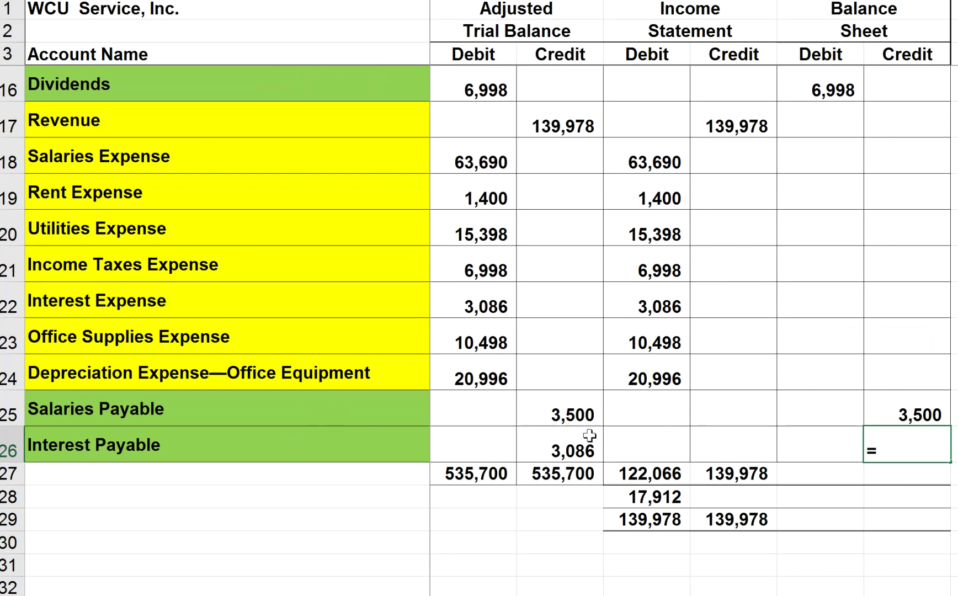
left_click(548, 452)
key("Return")
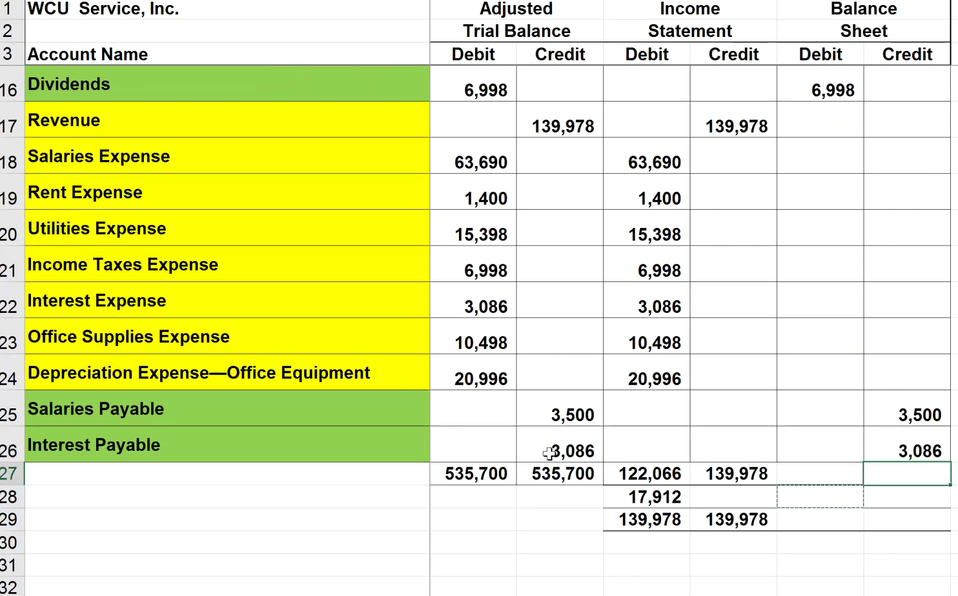
Total the Balance Sheet debit column in row 27 with a SUM of L4:L26
left_click(823, 475)
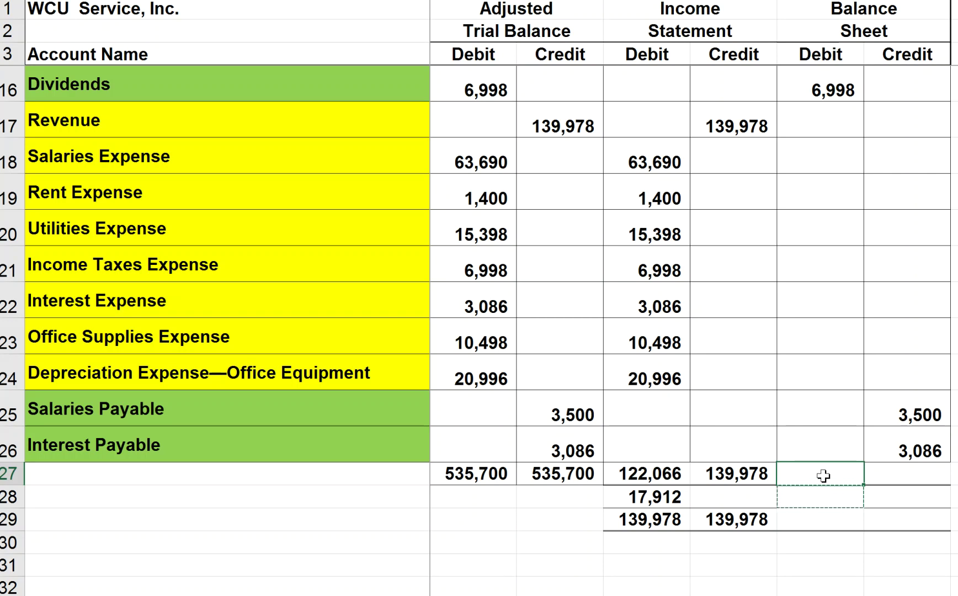
type("+")
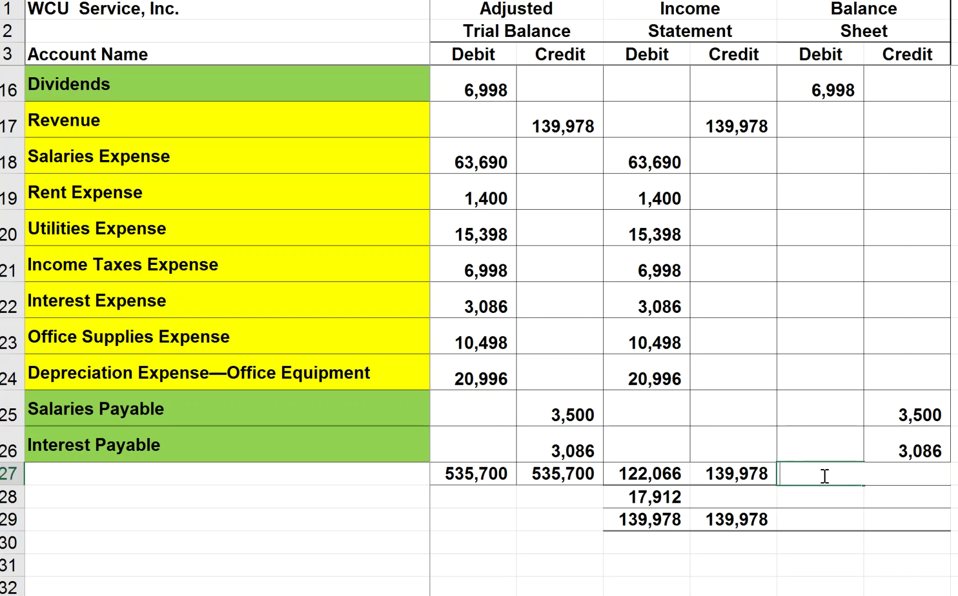
left_click(824, 475)
type("=SUM(")
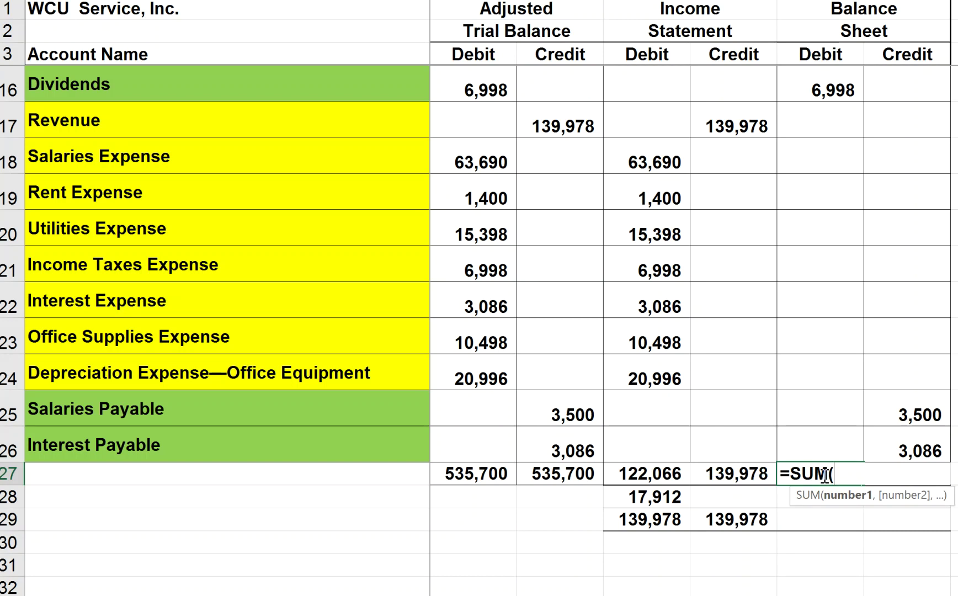
scroll(783, 262, "up", 4)
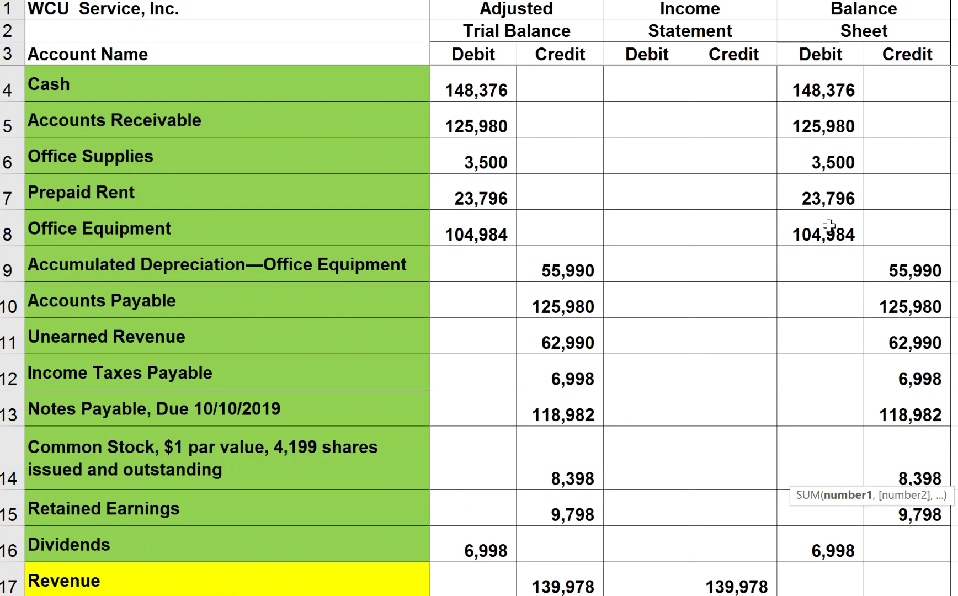
left_click_drag(818, 90, 821, 590)
key("shift+Down")
key("shift+Down")
key("shift+Down")
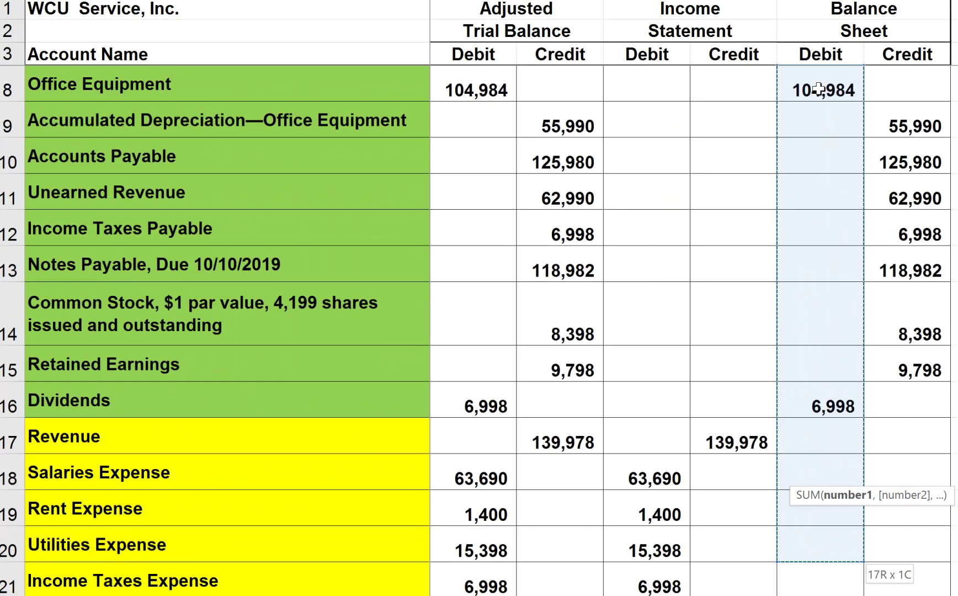
key("shift+Down")
key("shift+Down")
key("shift+Down")
key("shift+Down")
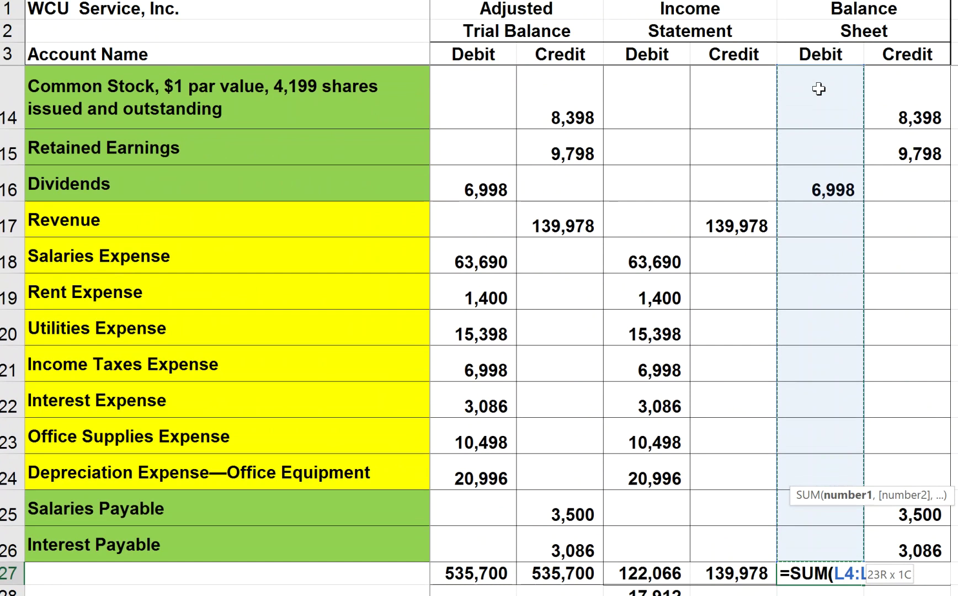
type(")")
key("Return")
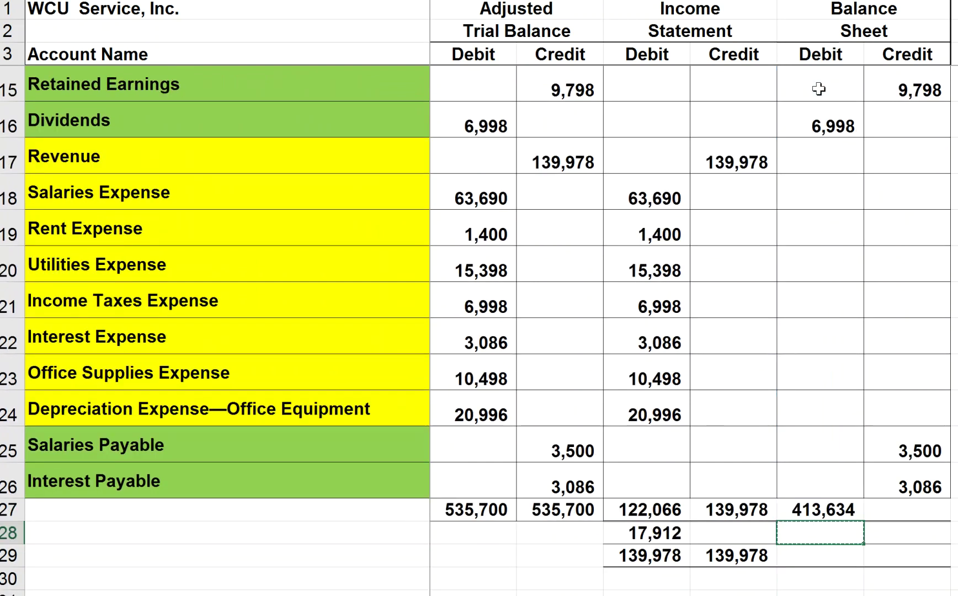
Copy the Balance Sheet debit total formula in row 27 into the adjacent credit cell
key("Up")
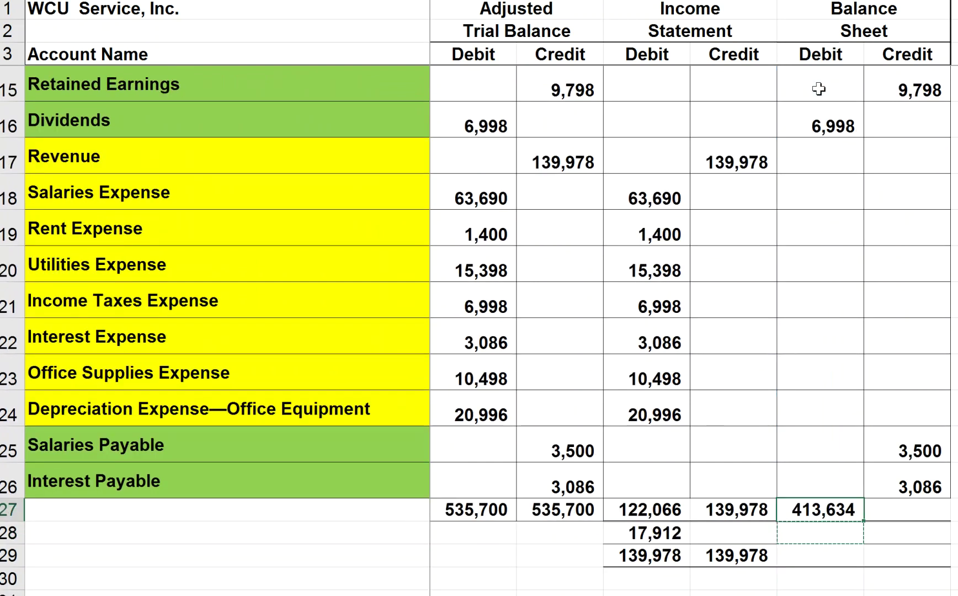
key("ctrl+c")
key("Right")
key("ctrl+v")
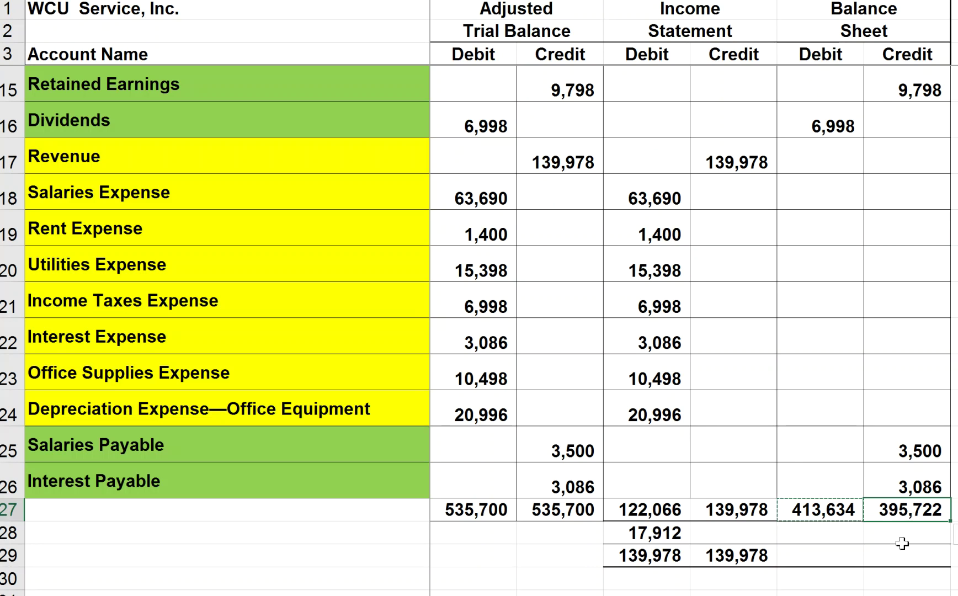
Carry the Income Statement balancing figure into the Balance Sheet credit cell in row 28 with =J28
left_click(917, 531)
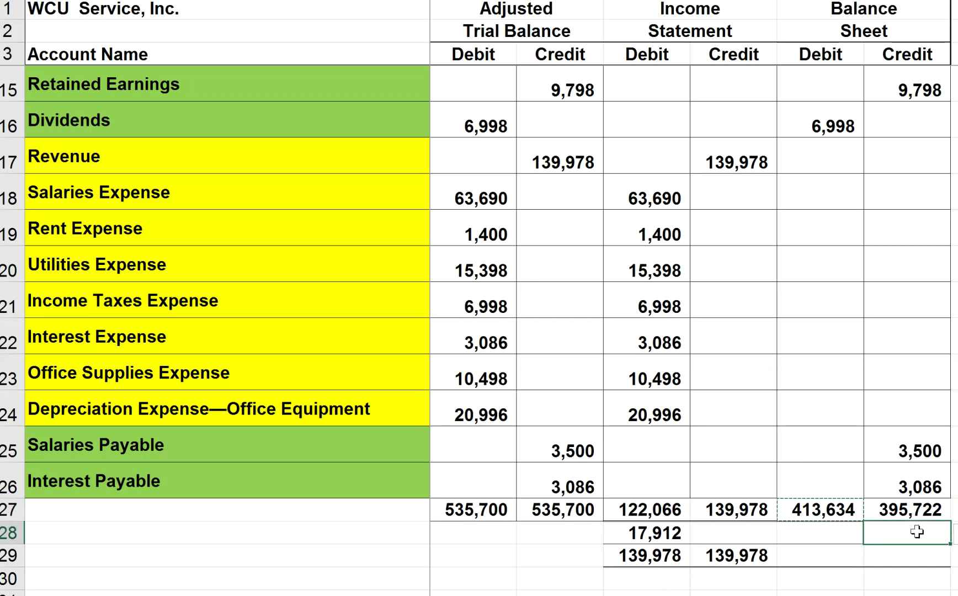
type("=")
left_click(648, 543)
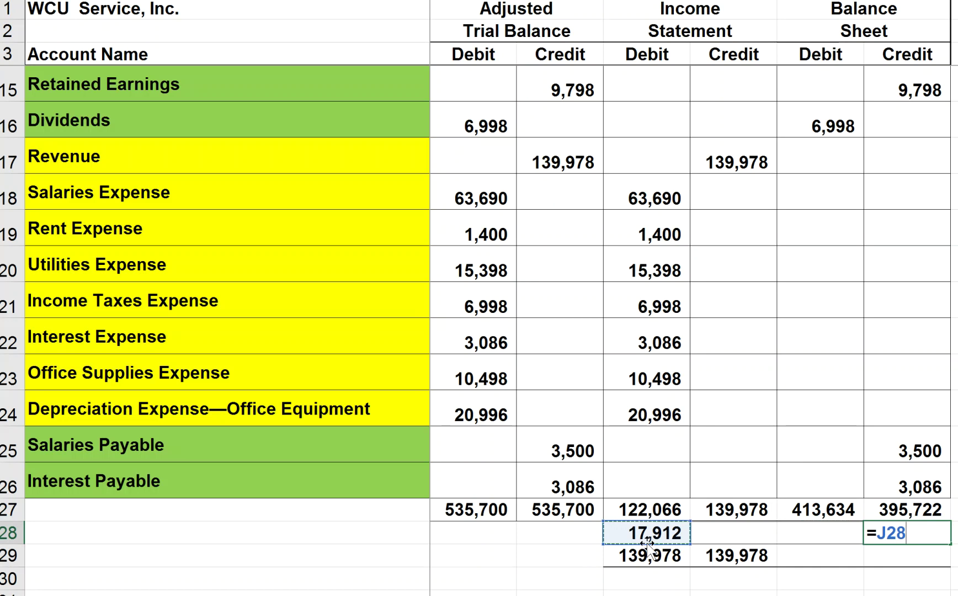
key("Return")
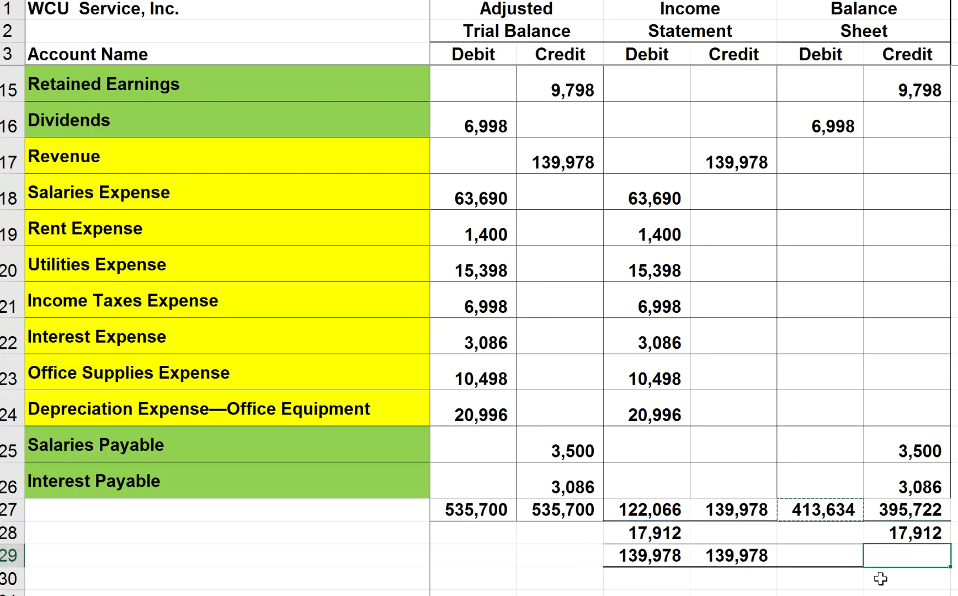
Compute the final Balance Sheet credit total in row 29 with =M27+M28
type("=")
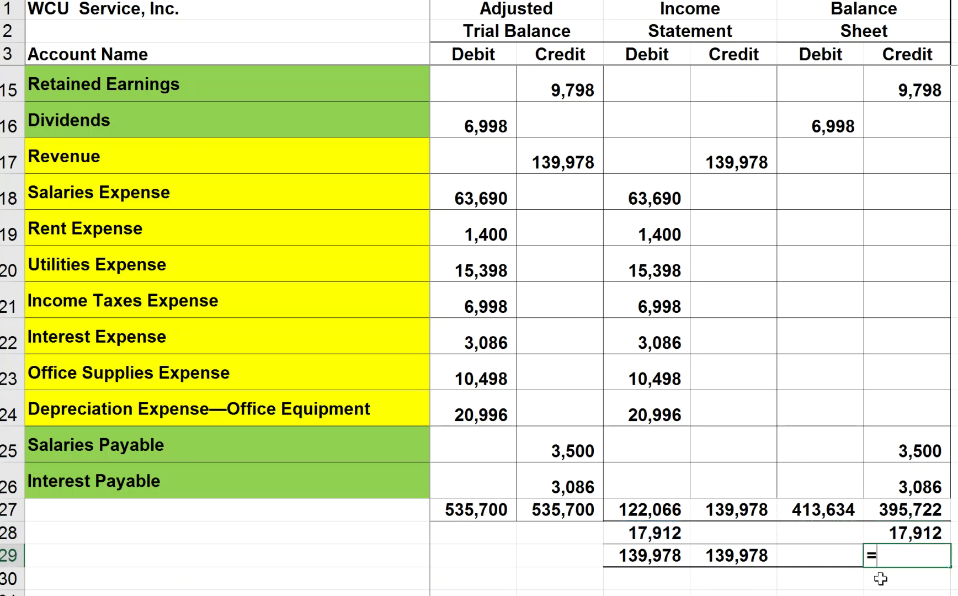
left_click(913, 509)
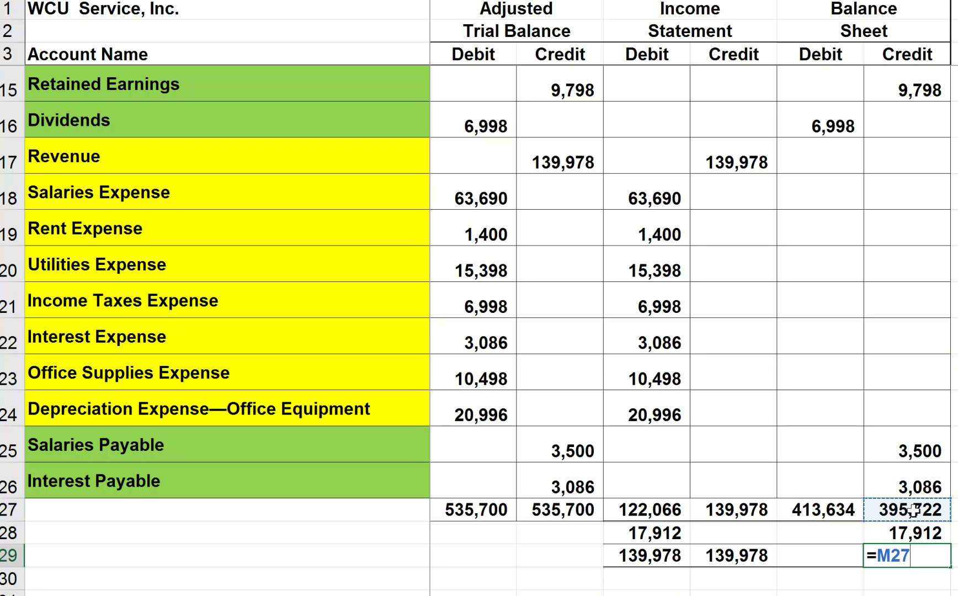
type("+")
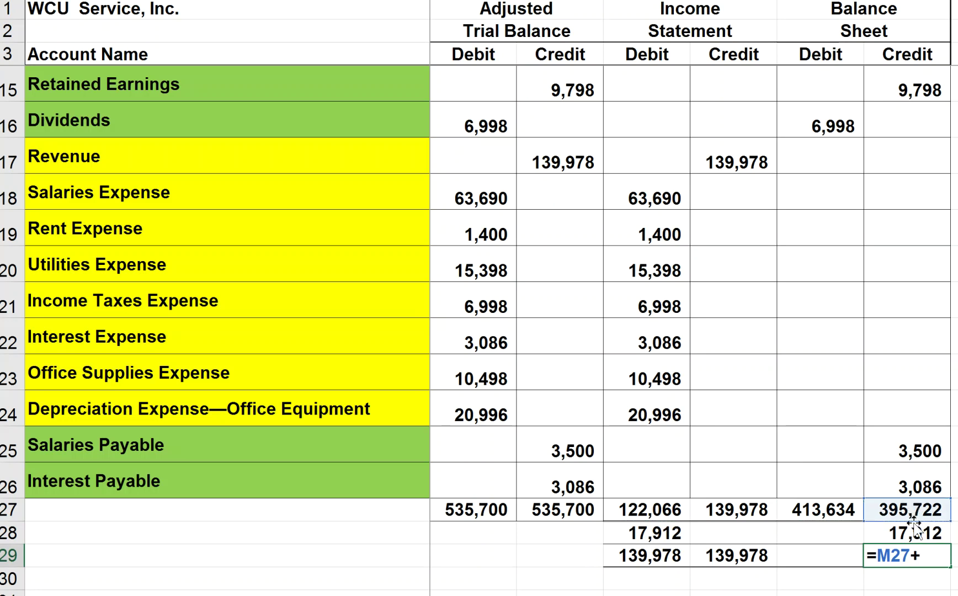
left_click(917, 534)
key("Return")
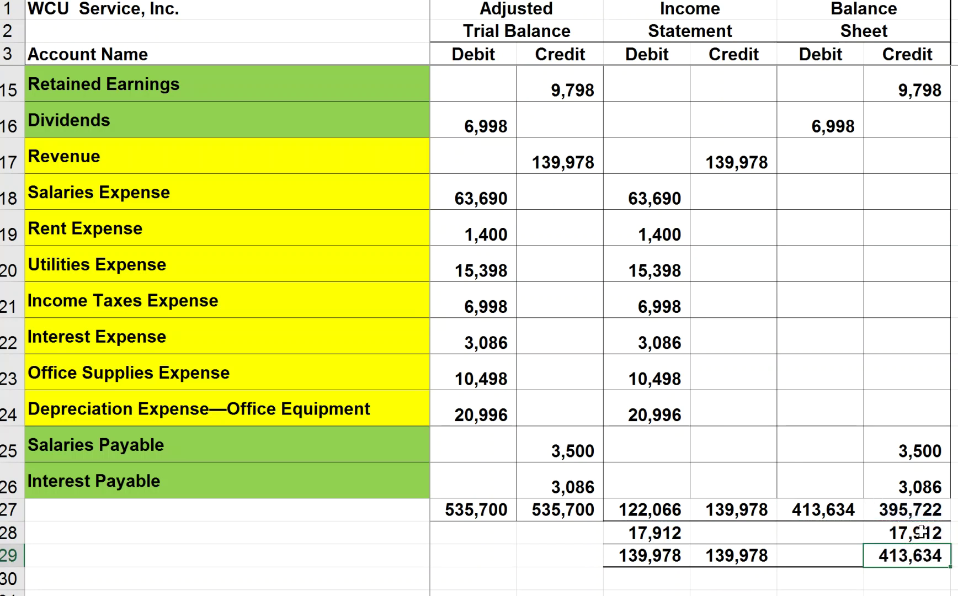
Link the final Balance Sheet debit total in row 29 to the row 27 debit subtotal with a cell reference
left_click(811, 553)
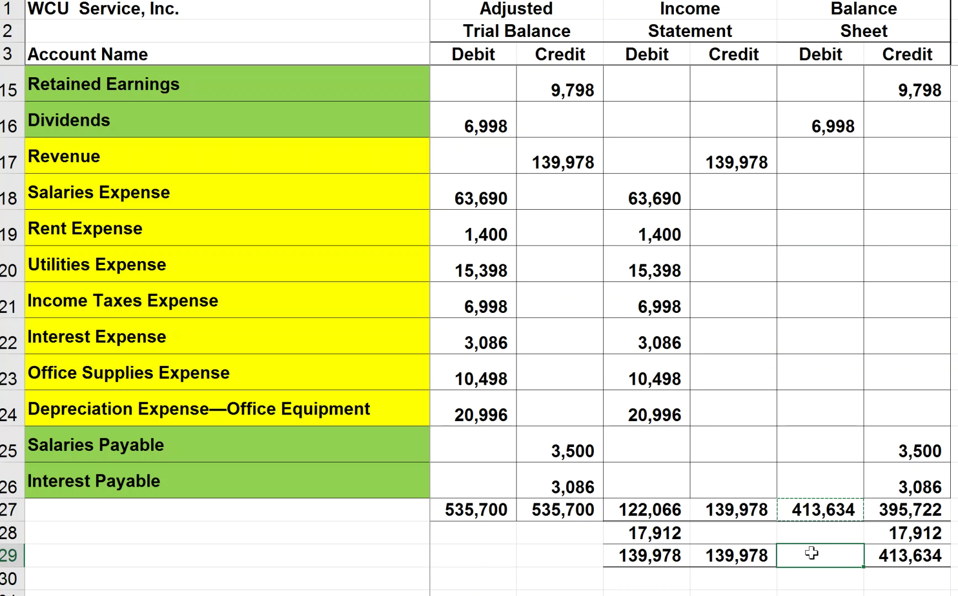
type("=")
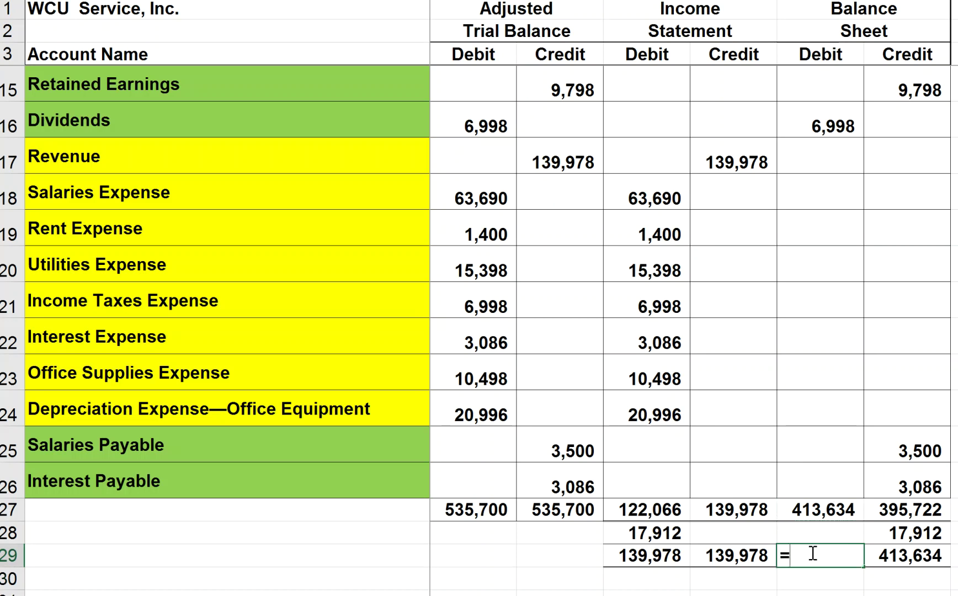
left_click(807, 503)
key("Return")
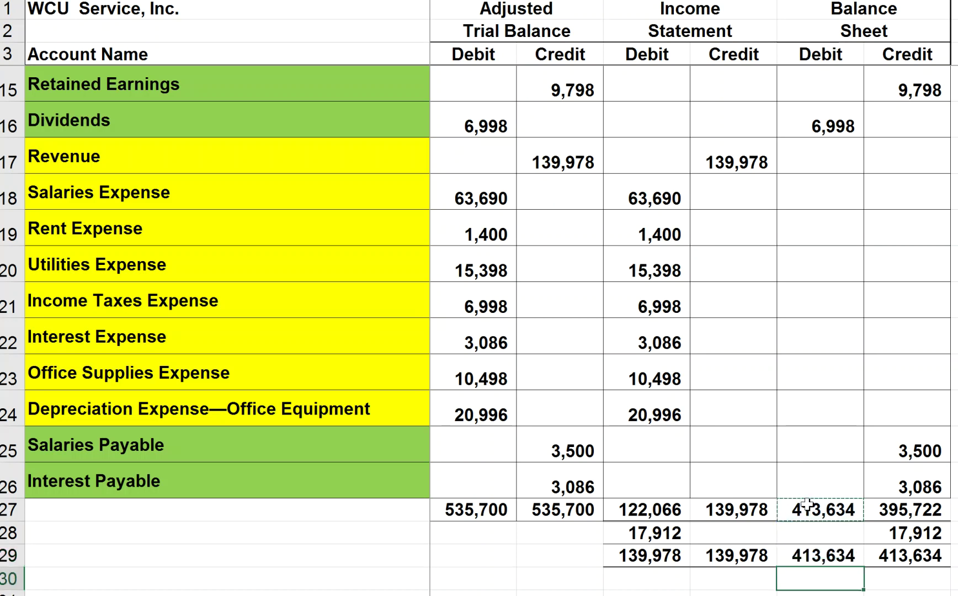